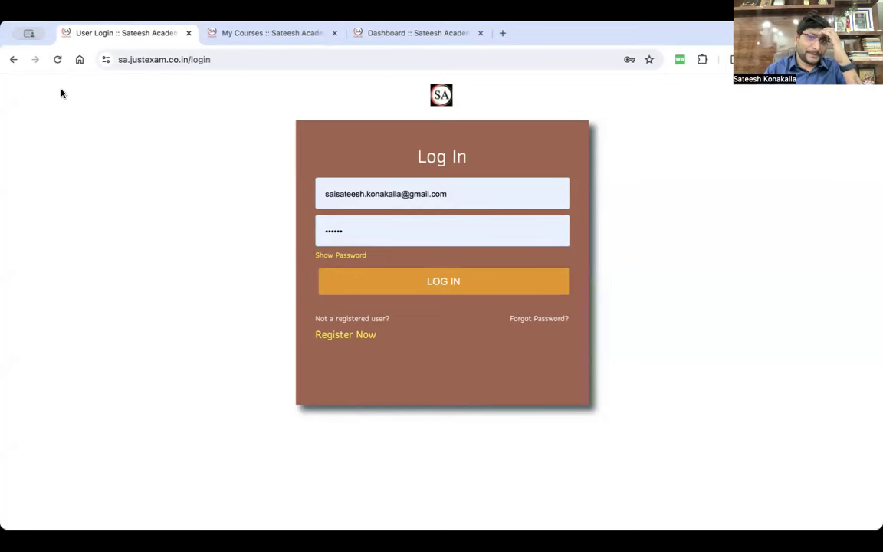
Log in as the student, close the duplicate My Courses tab, and go to Change Password
left_click(429, 264)
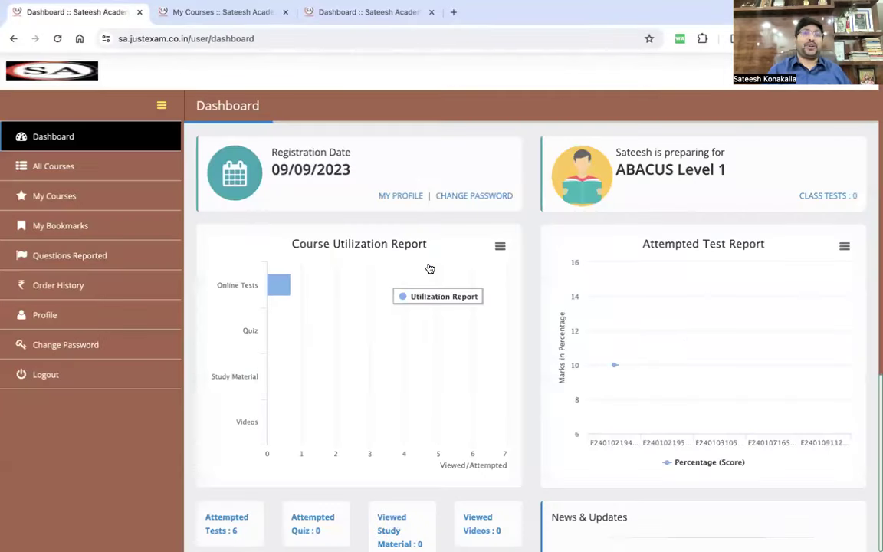
left_click(227, 11)
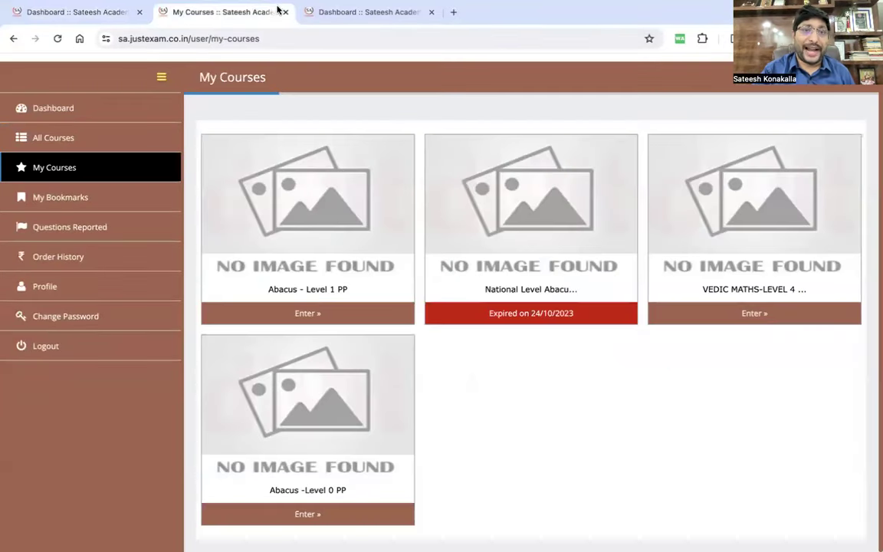
left_click(284, 12)
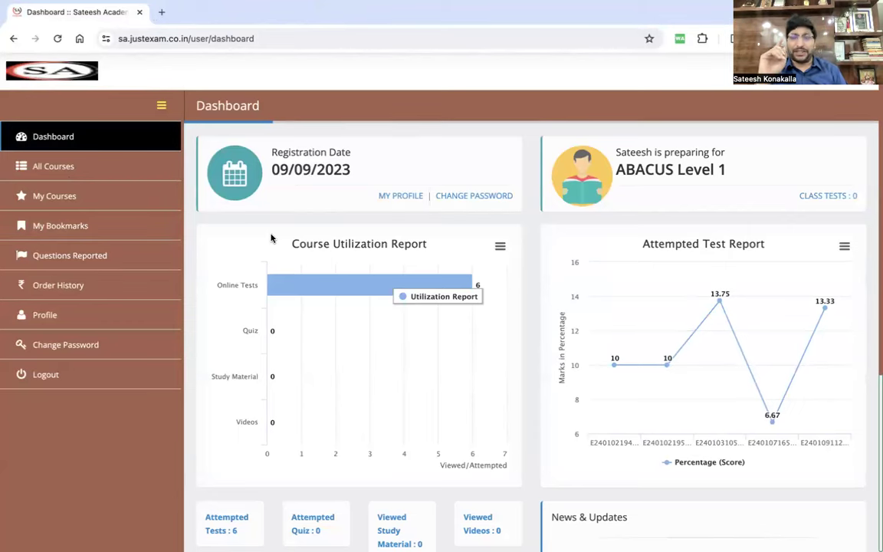
left_click(39, 345)
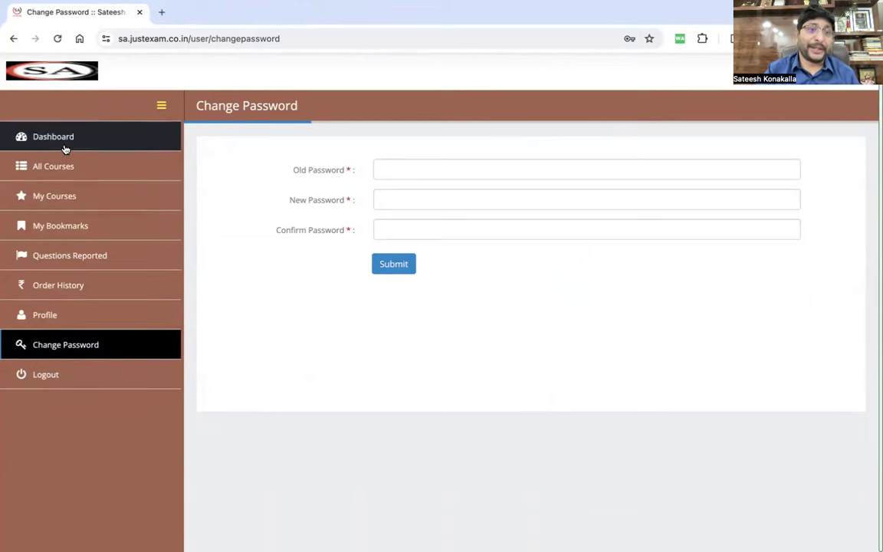
From My Courses, enter the Abacus - Level 1 PP course card
left_click(63, 203)
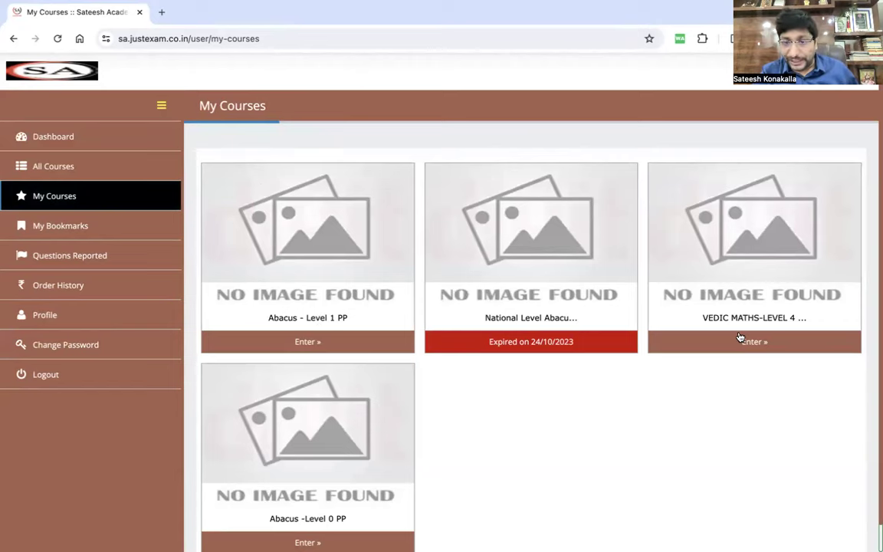
scroll(353, 491, "down", 1)
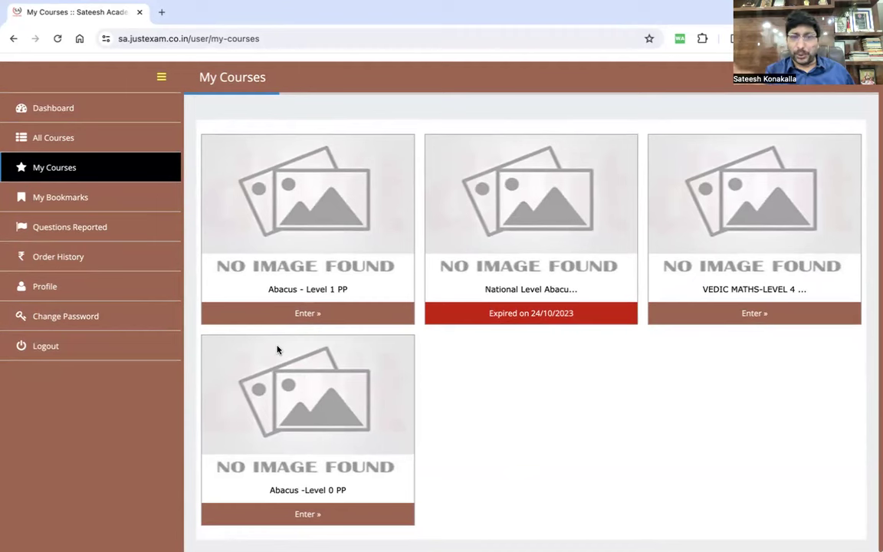
left_click(307, 313)
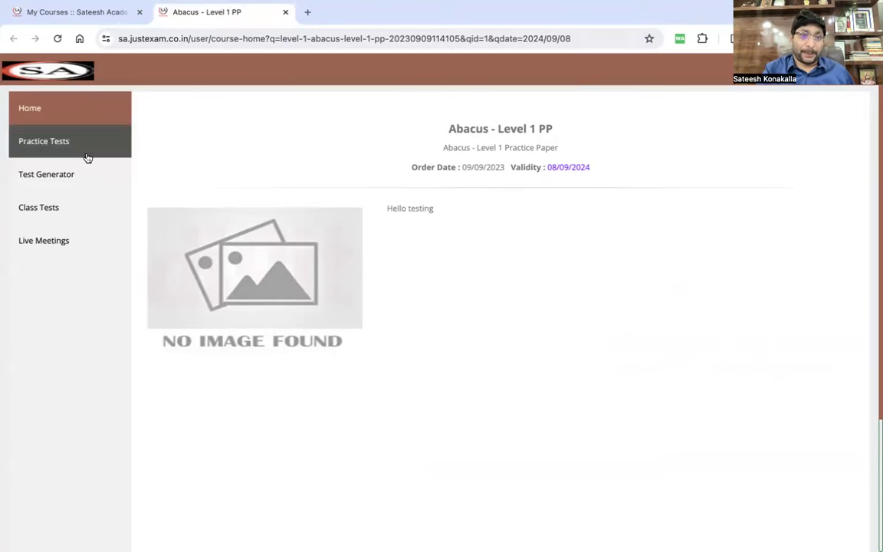
Back on the course tab, show the ten Abacus - Level 1 PP practice tests
left_click(66, 19)
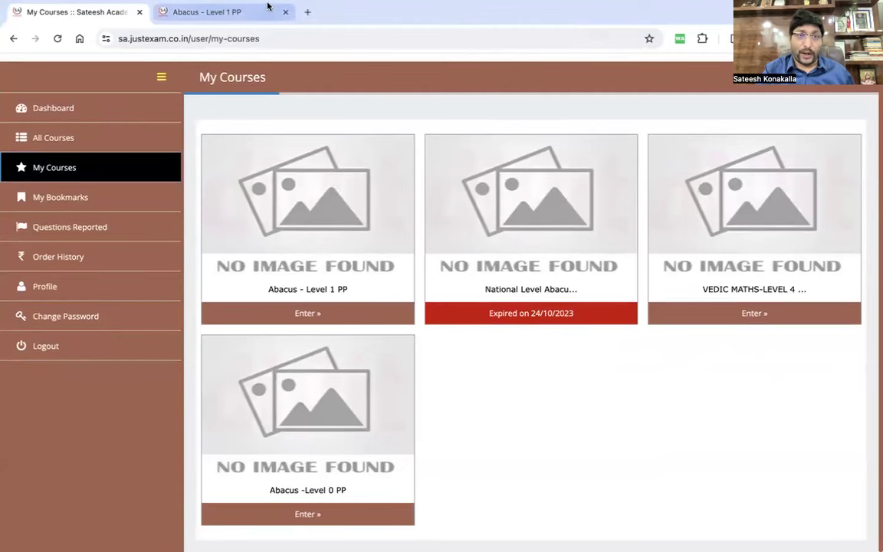
left_click(235, 12)
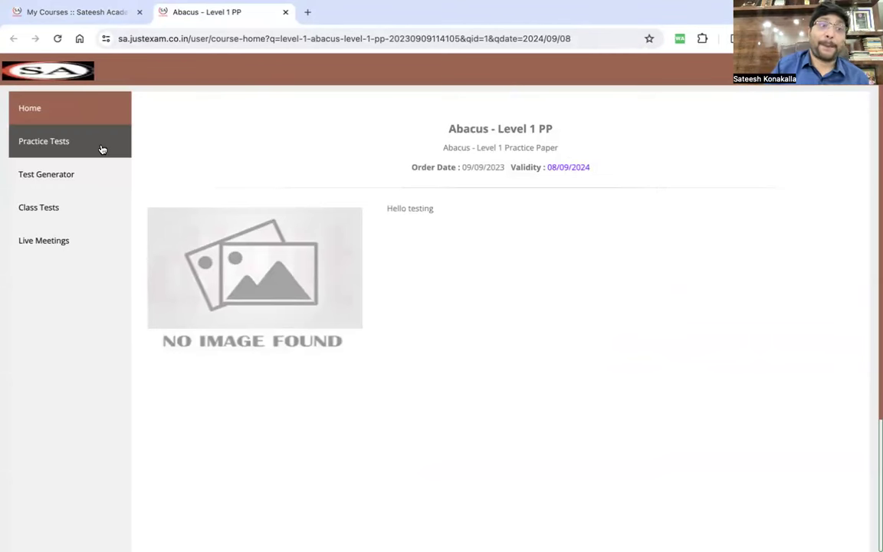
left_click(50, 145)
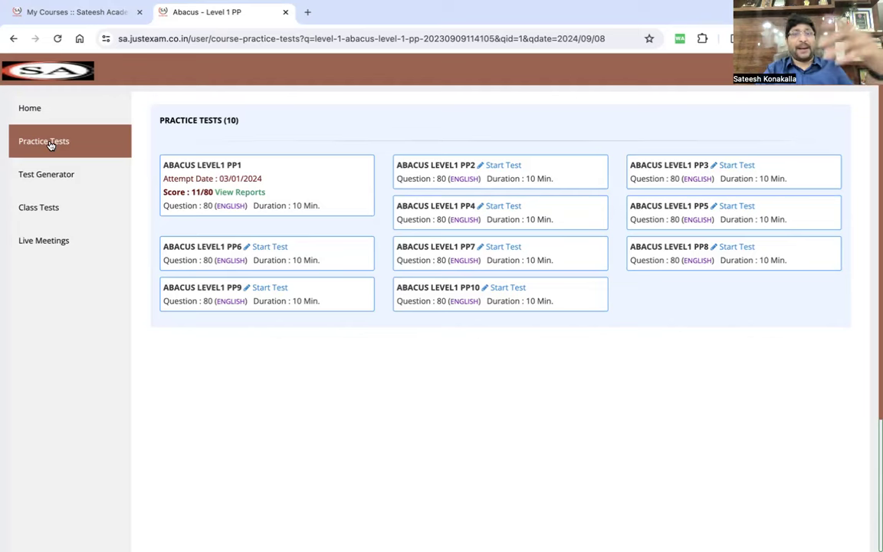
Launch the ABACUS LEVEL1 PP2 test, ticking 'I have read all instructions' first
left_click(498, 168)
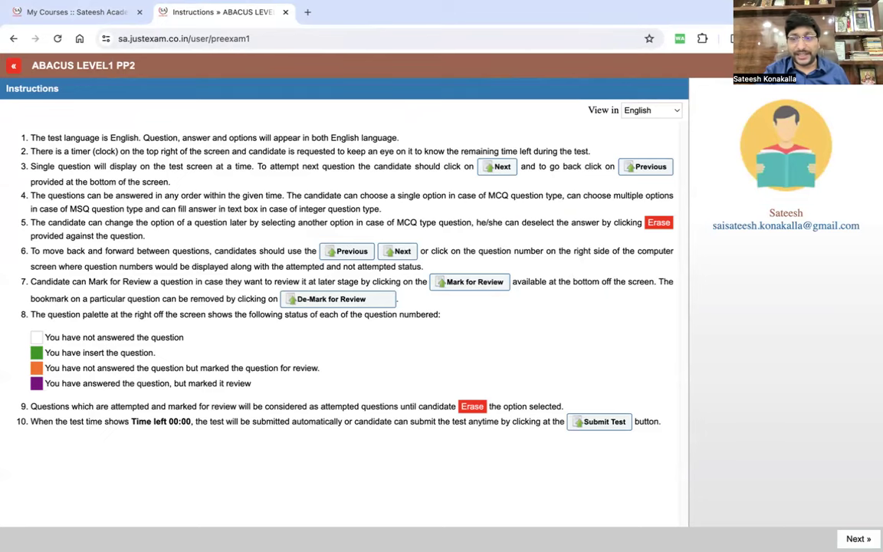
left_click(858, 539)
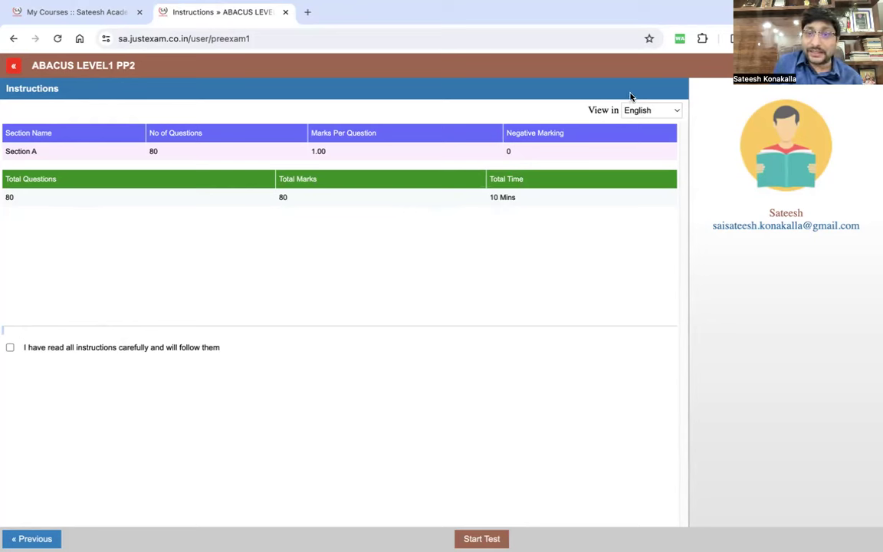
mouse_move(48, 311)
left_mouse_down()
mouse_move(42, 380)
mouse_move(65, 328)
left_mouse_up()
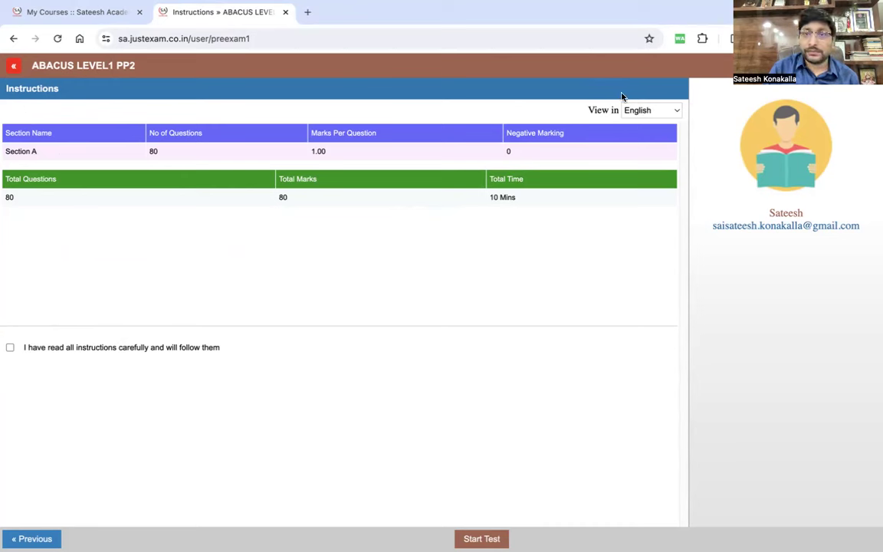
left_click(10, 347)
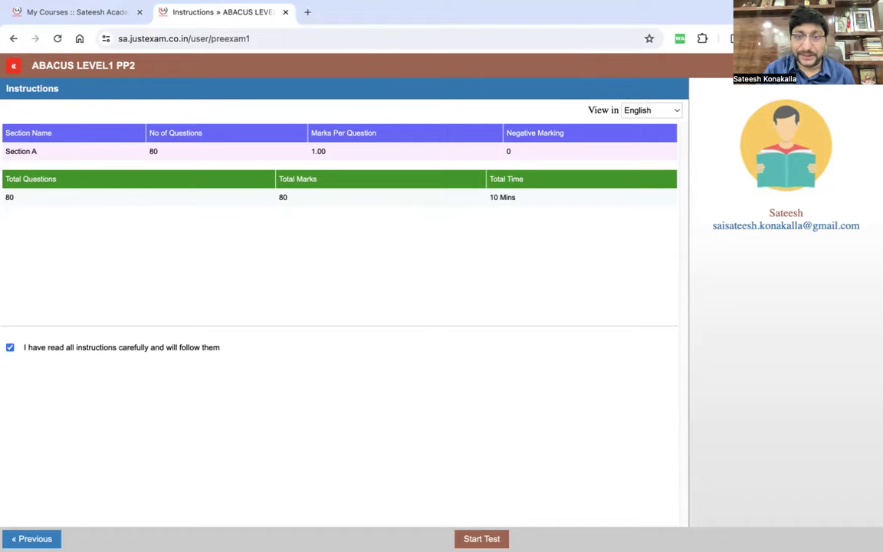
left_click(481, 539)
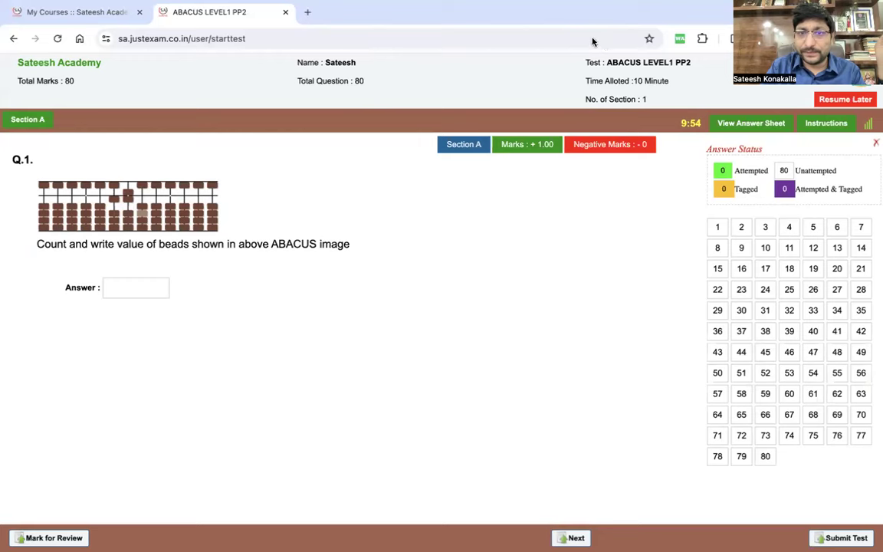
mouse_move(657, 119)
left_mouse_down()
mouse_move(661, 132)
mouse_move(703, 147)
mouse_move(666, 92)
mouse_move(652, 113)
mouse_move(666, 144)
mouse_move(696, 152)
mouse_move(710, 127)
mouse_move(689, 81)
left_mouse_up()
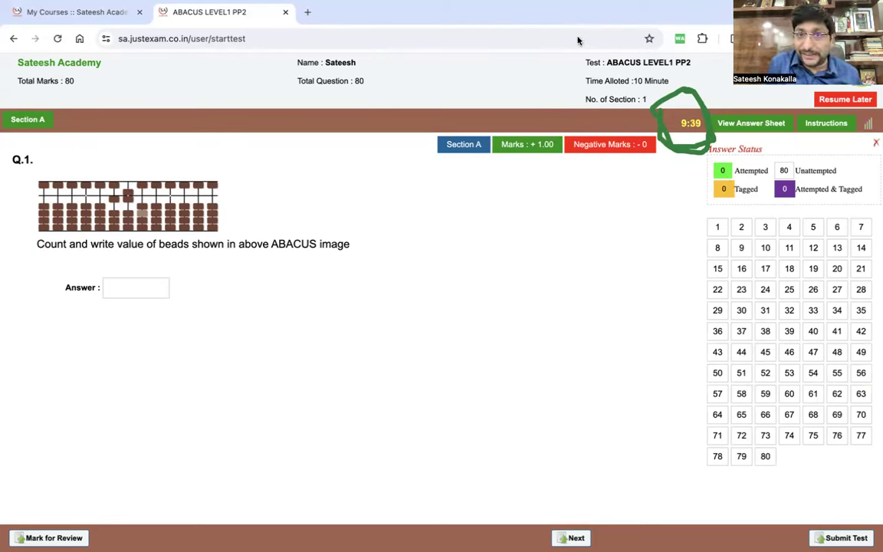
left_click_drag(686, 168, 719, 157)
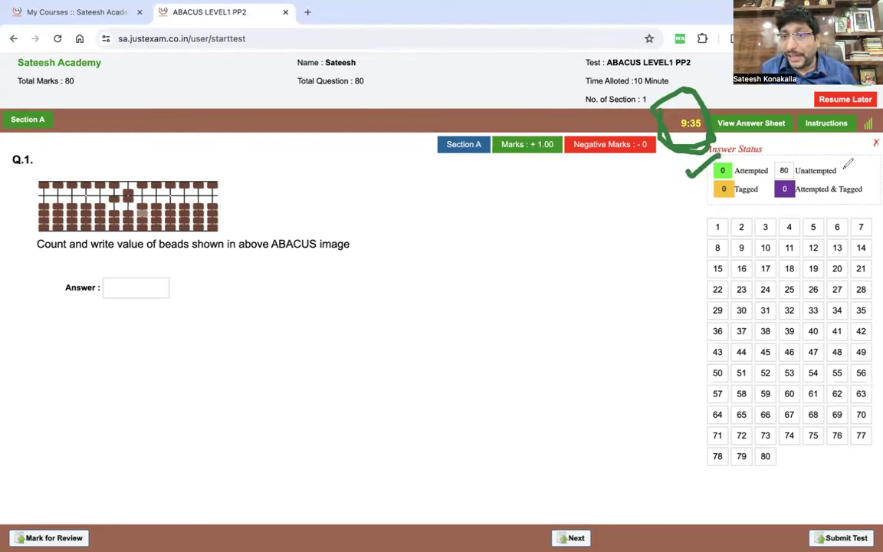
left_click_drag(843, 169, 874, 160)
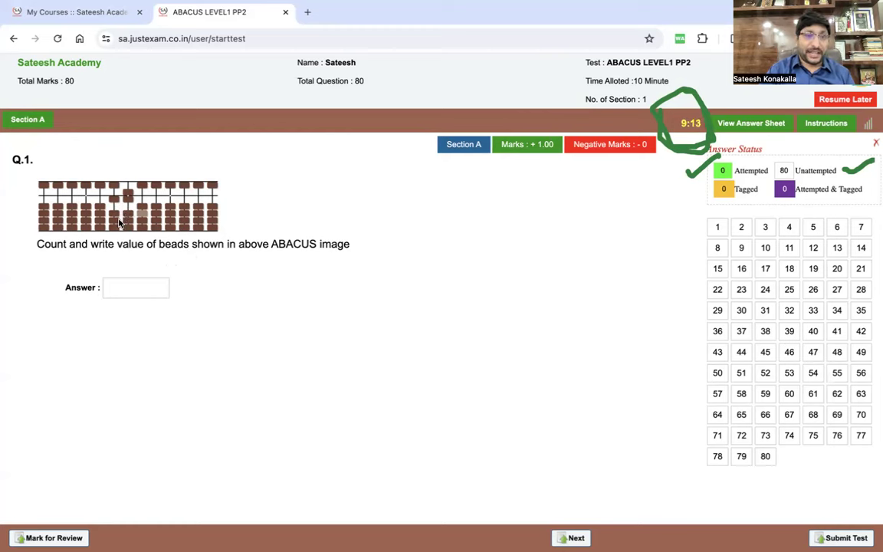
Answer question 1 with 16 and question 2 with 45
left_click(117, 284)
type("16")
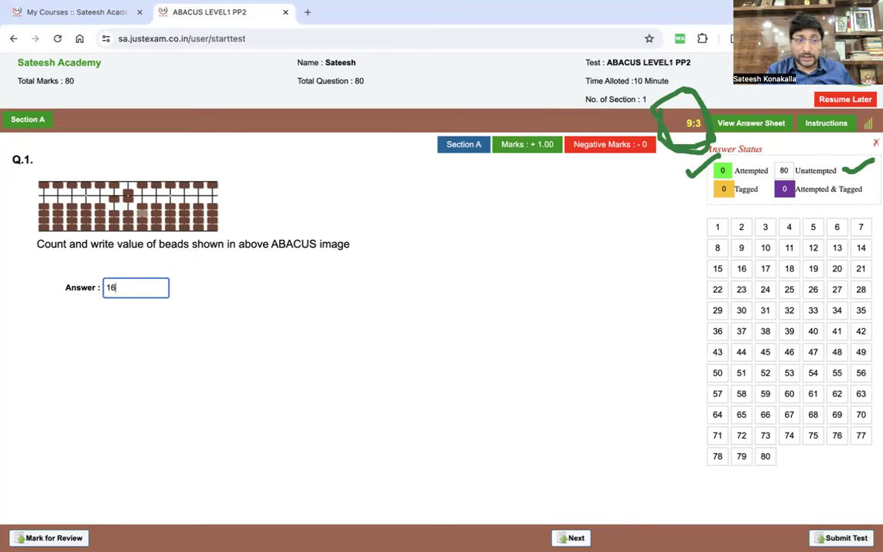
key("Return")
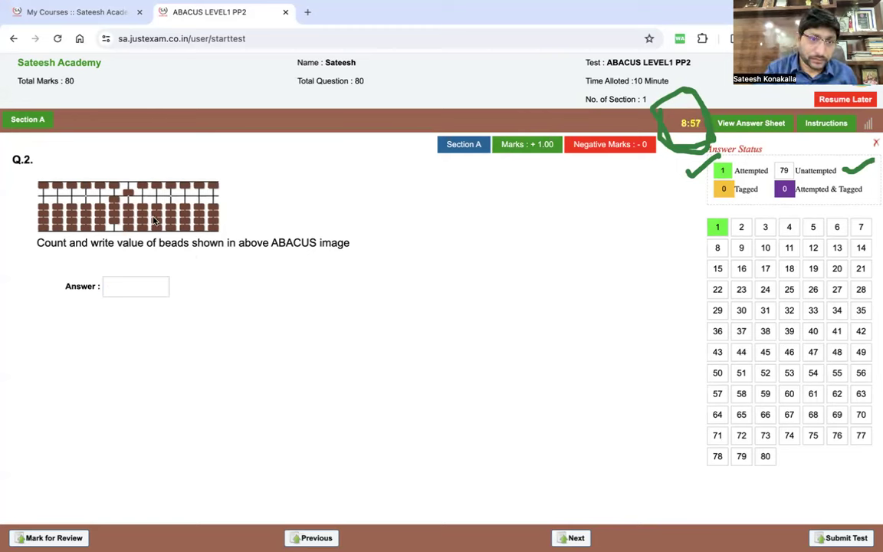
left_click(123, 287)
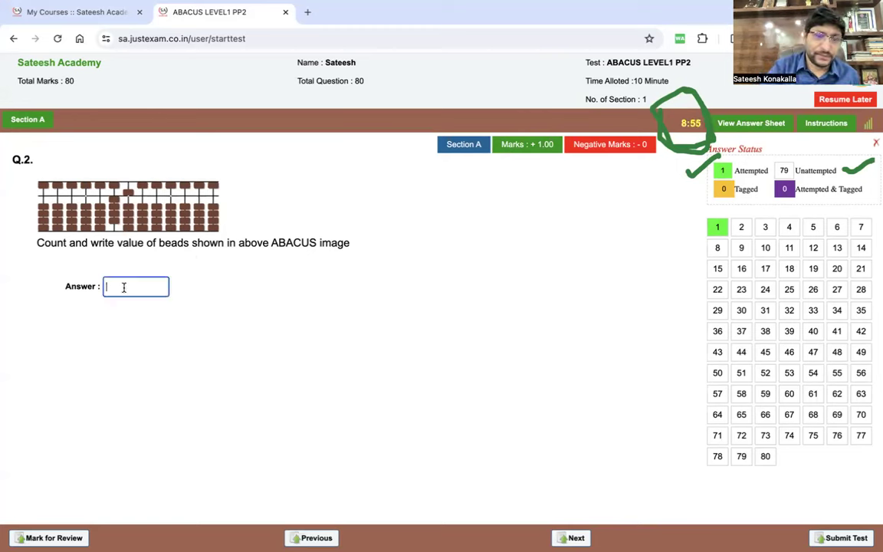
type("45")
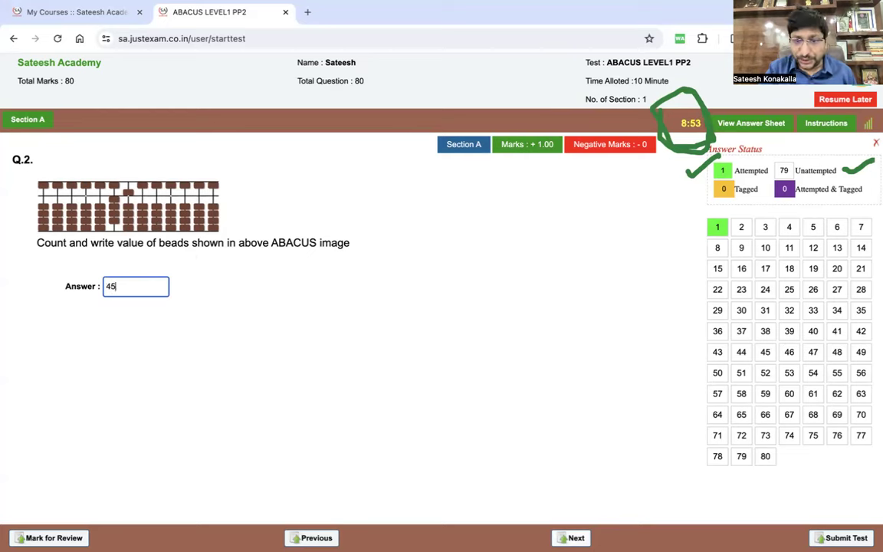
key("Tab")
left_click(571, 537)
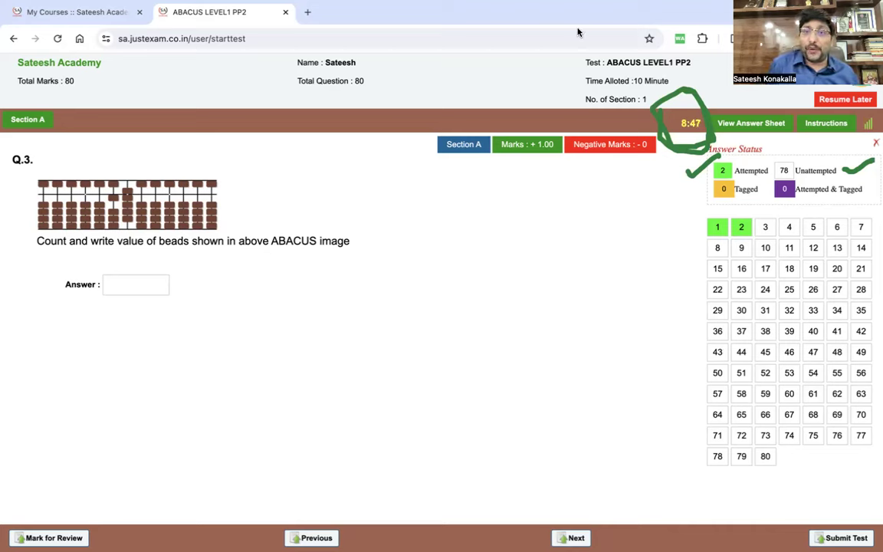
Answer questions 3 and 4 with 19 and 56, advancing to question 5
left_click_drag(770, 205, 675, 205)
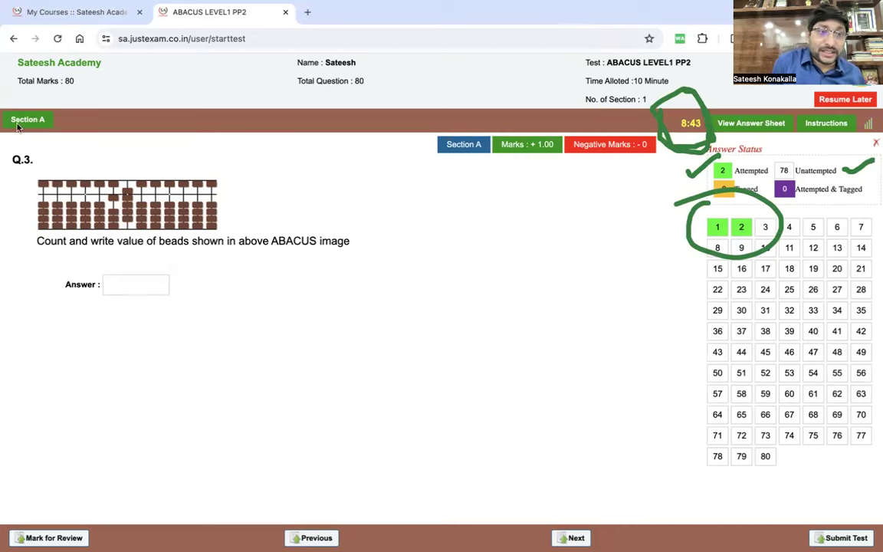
left_click(132, 284)
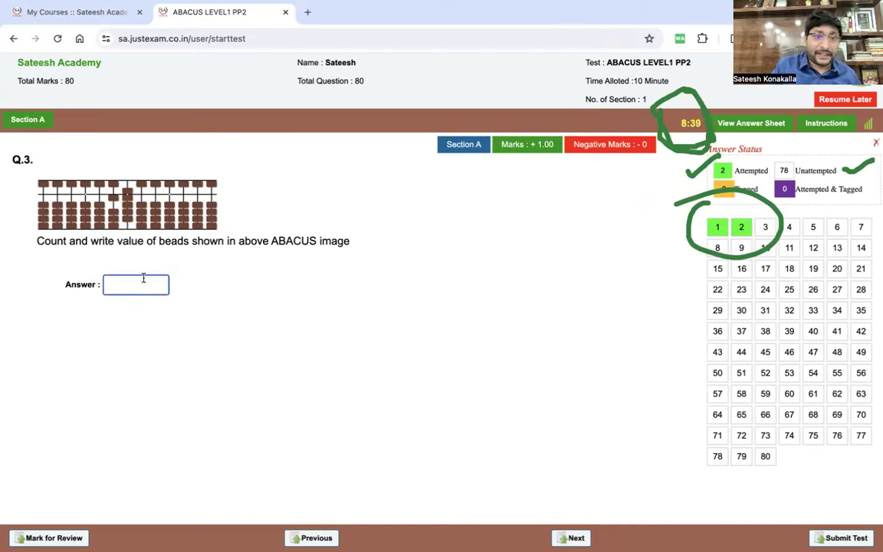
type("19")
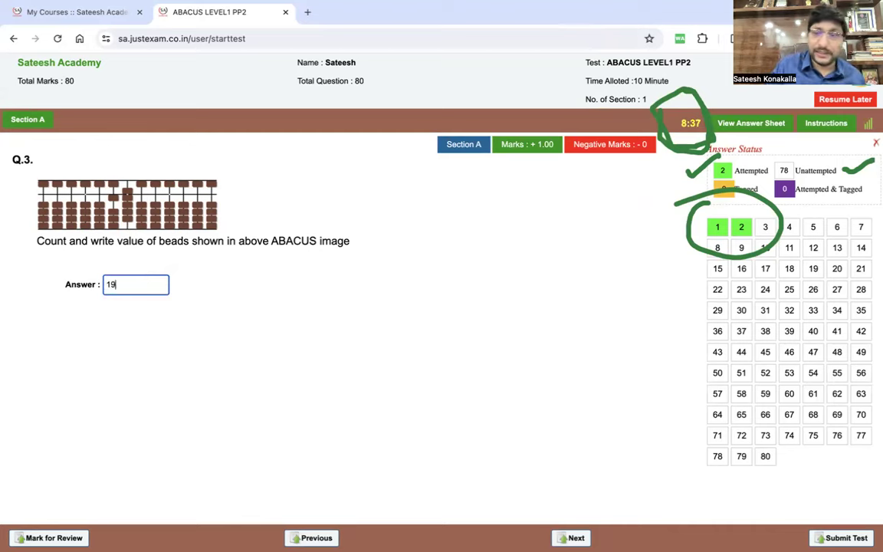
left_click(571, 537)
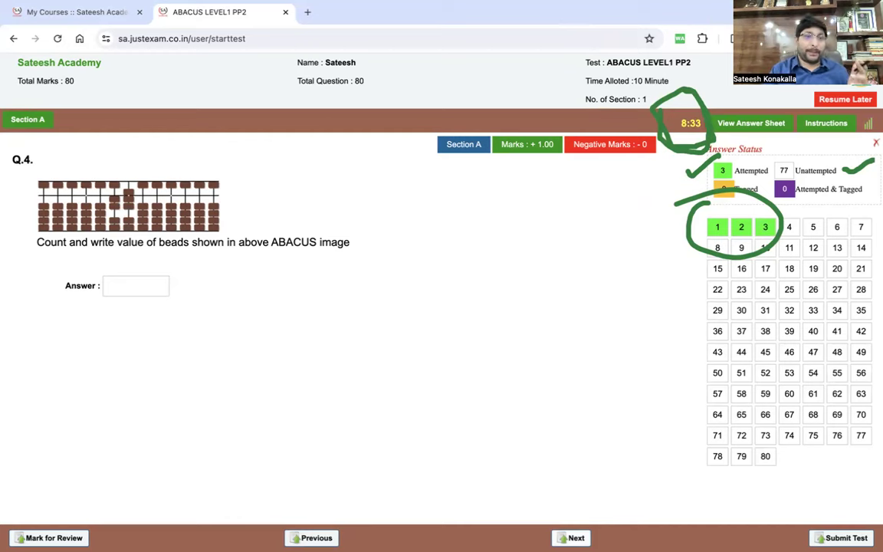
left_click(162, 285)
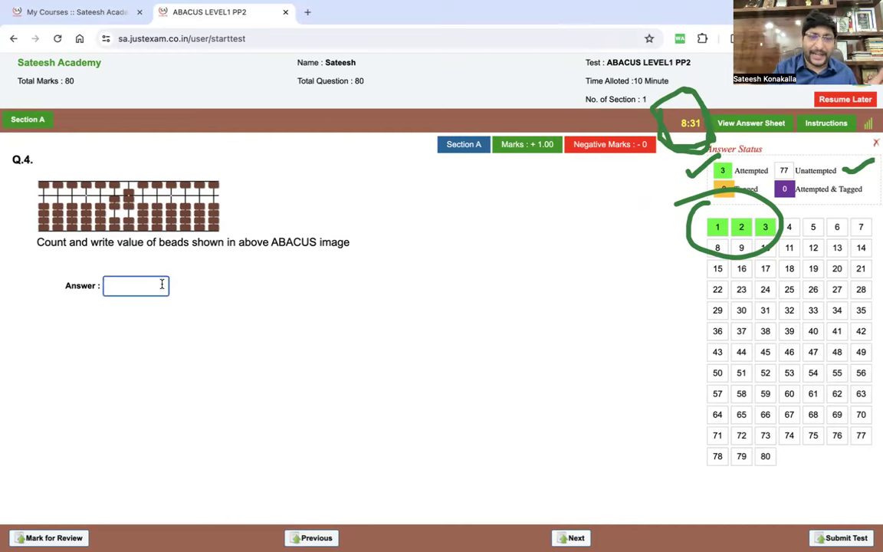
type("56")
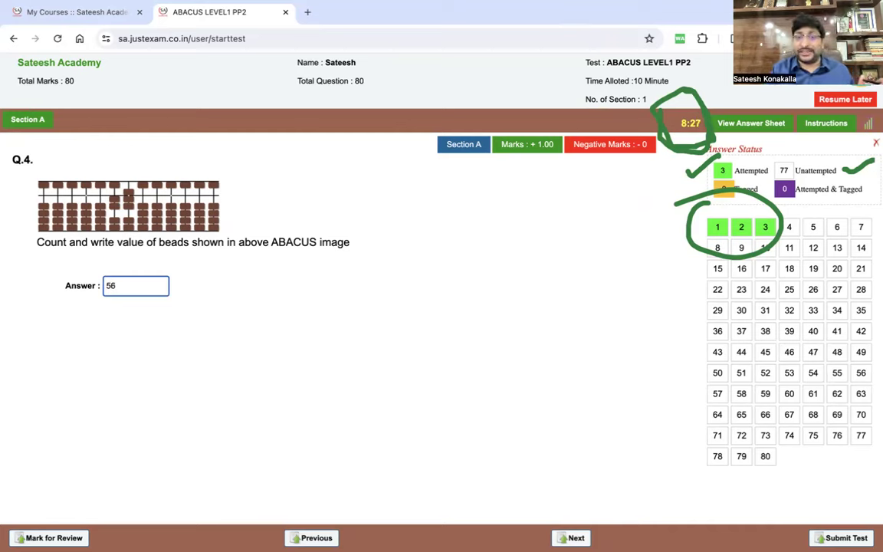
left_click(575, 538)
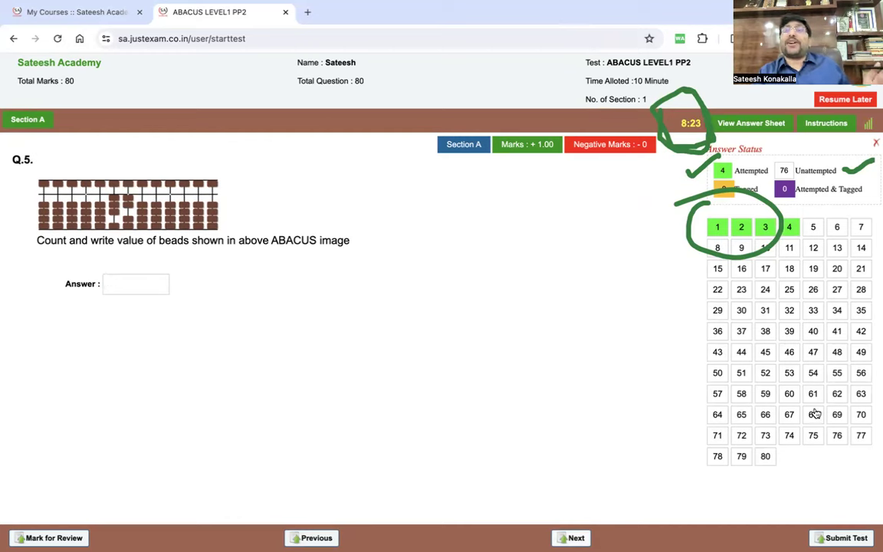
Jump to question 39, enter 9 as its answer, then go to question 34
left_click(791, 332)
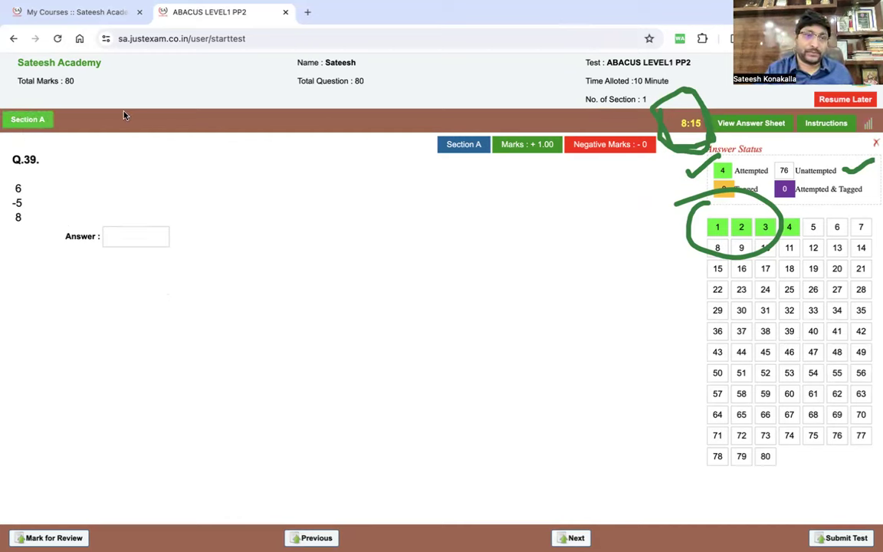
left_click_drag(5, 163, 106, 306)
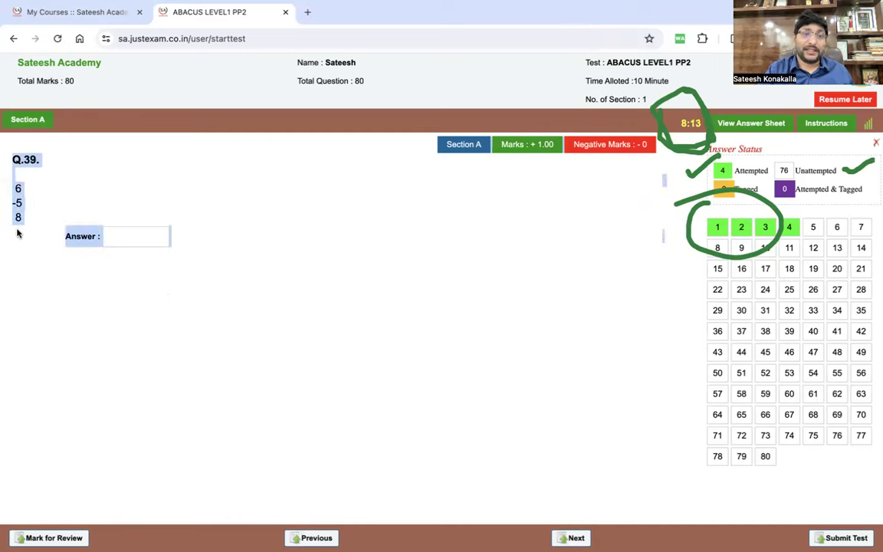
left_click(126, 236)
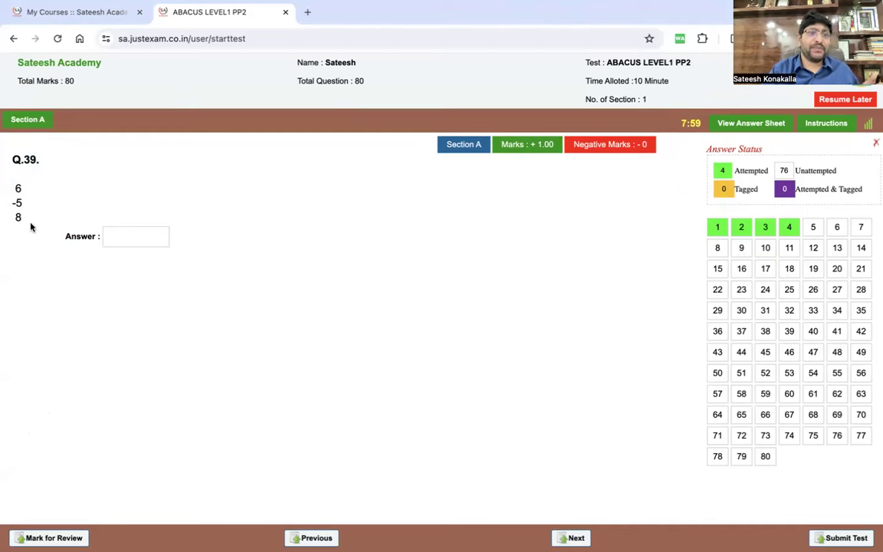
left_click(127, 240)
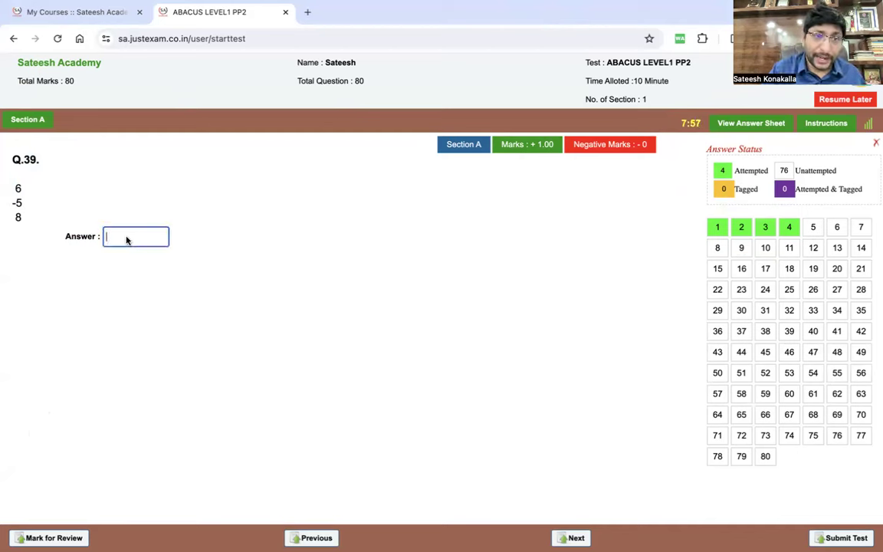
type("9")
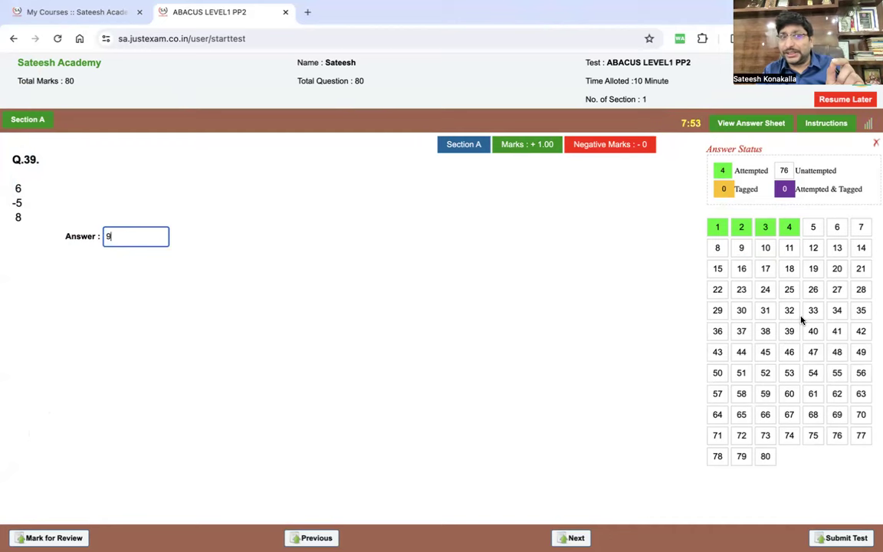
left_click(835, 311)
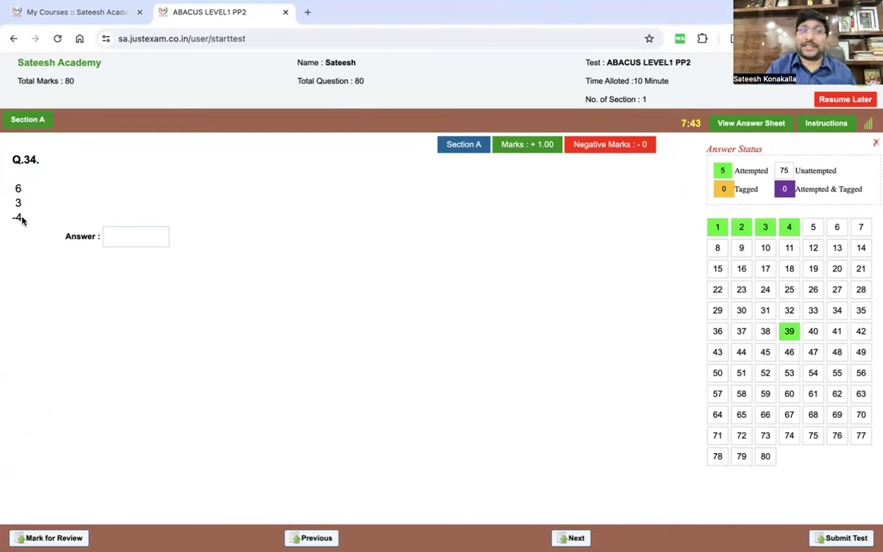
Enter 5 for question 34 and 8 for question 60, then bring up the question summary
left_click(148, 238)
type("5")
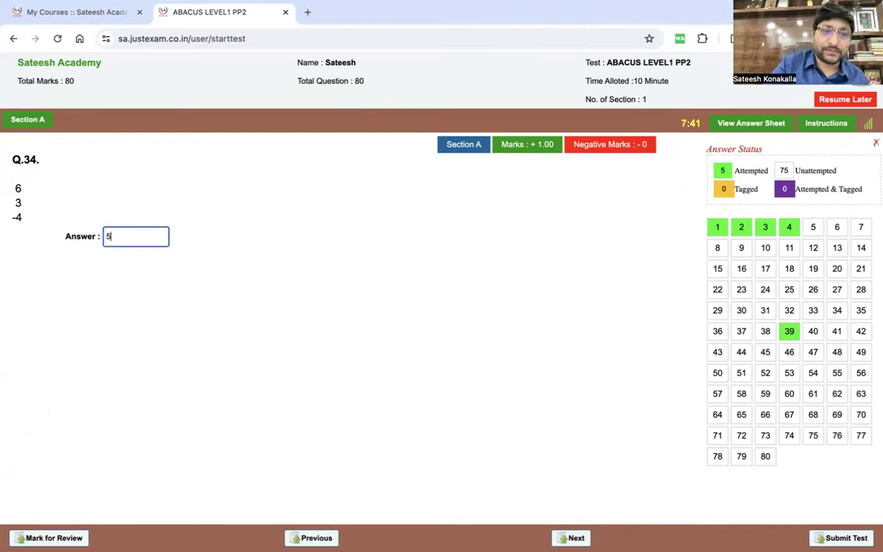
left_click(790, 397)
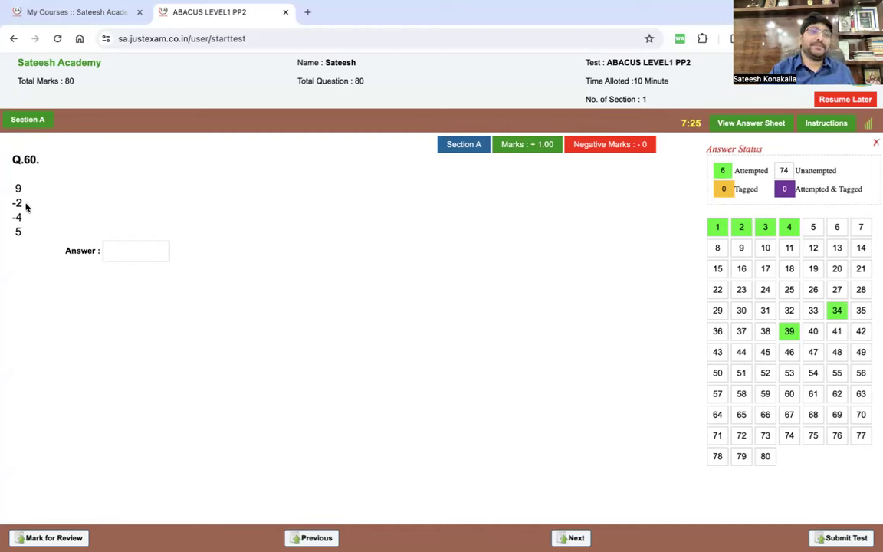
left_click(117, 251)
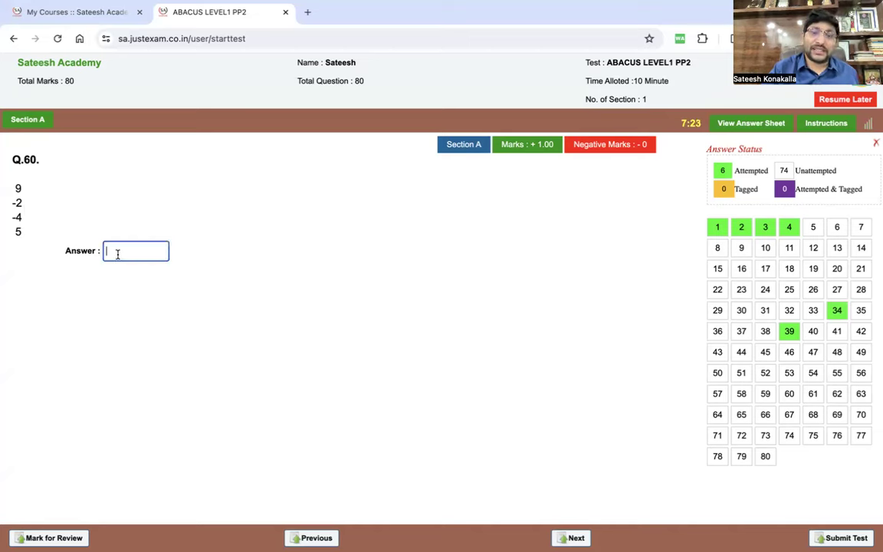
type("8")
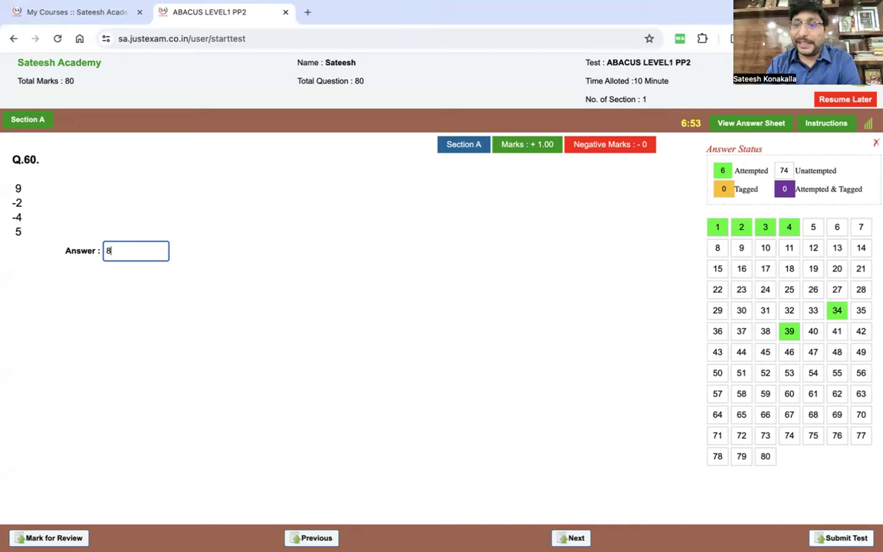
left_click(845, 538)
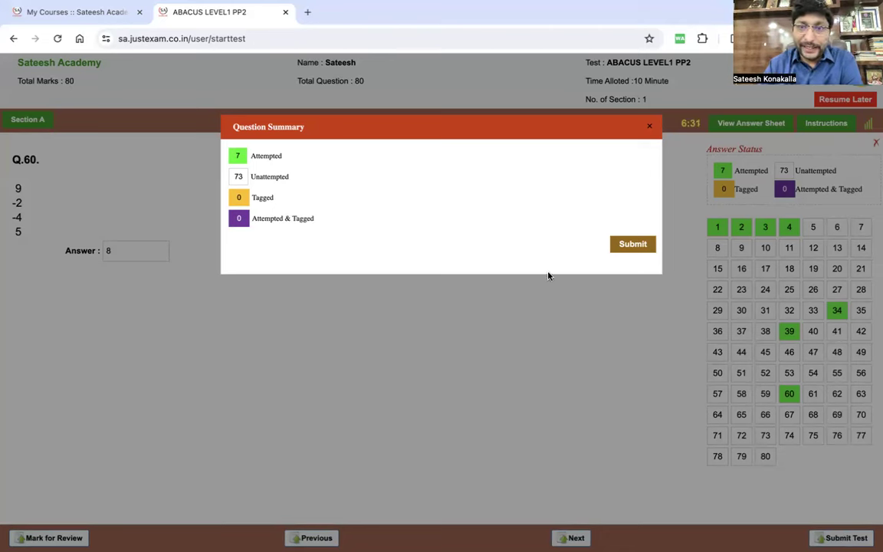
Confirm submission of the PP2 test in the Question Summary dialog
left_click(629, 251)
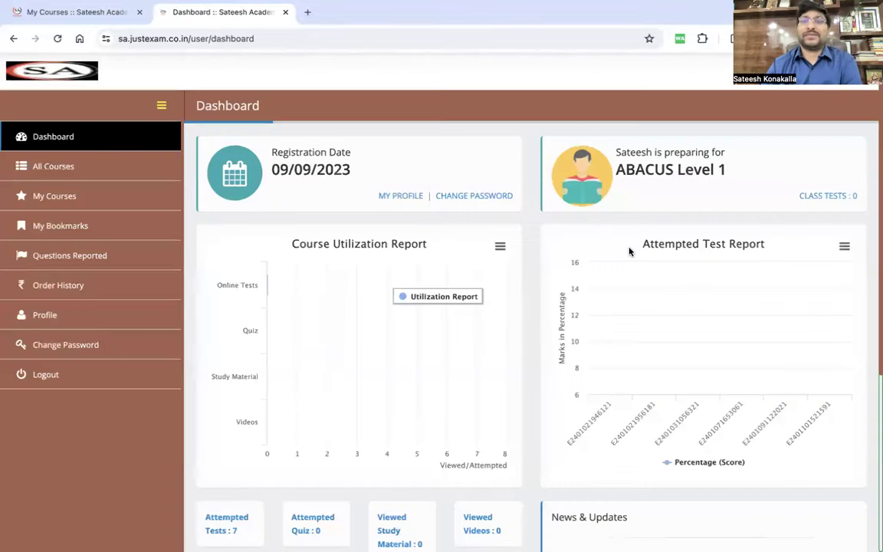